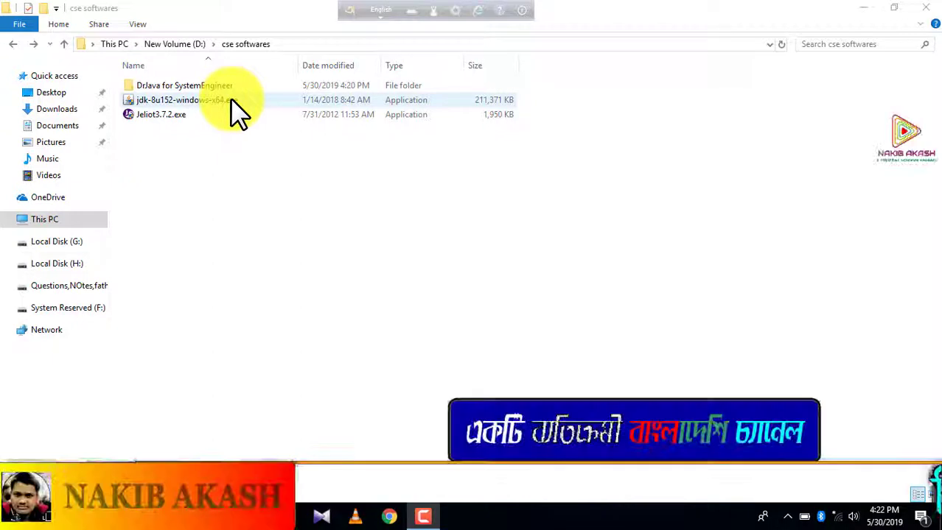
# Step: Install Java SE Development Kit 8 Update 152 from jdk-8u152-windows-x64.exe, keeping the default destination folder
pyautogui.click(231, 99)
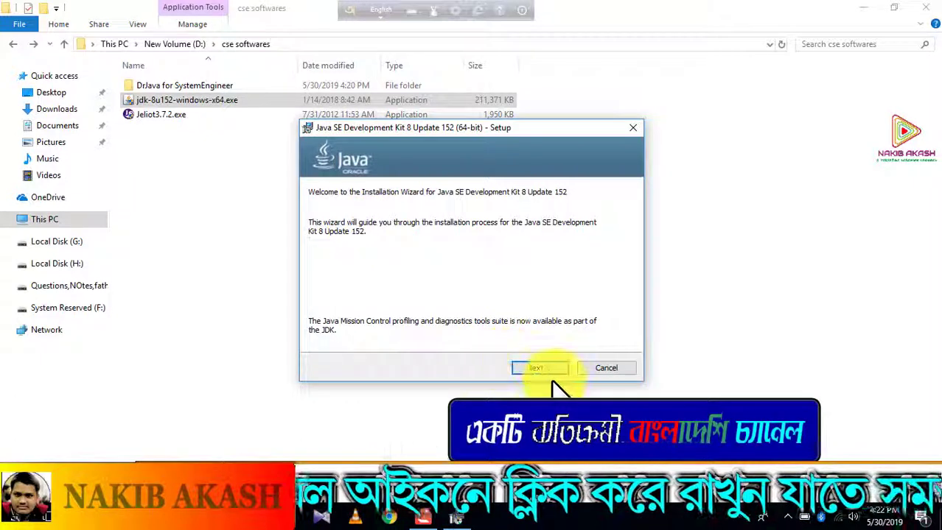
pyautogui.click(538, 370)
pyautogui.click(537, 369)
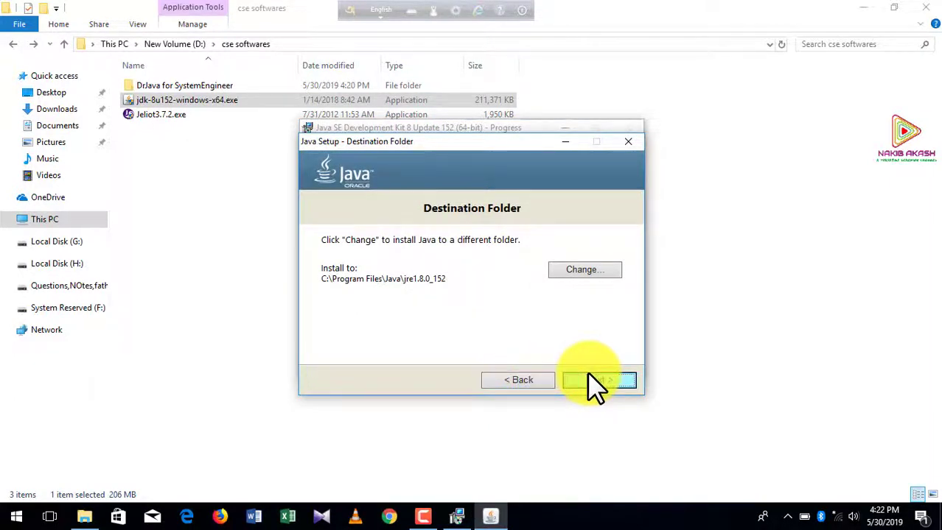
pyautogui.click(588, 377)
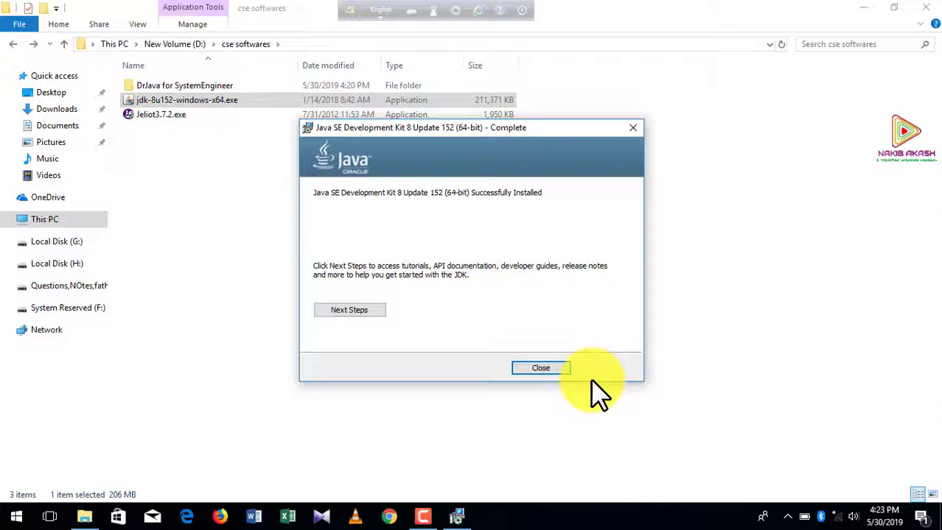
pyautogui.click(545, 367)
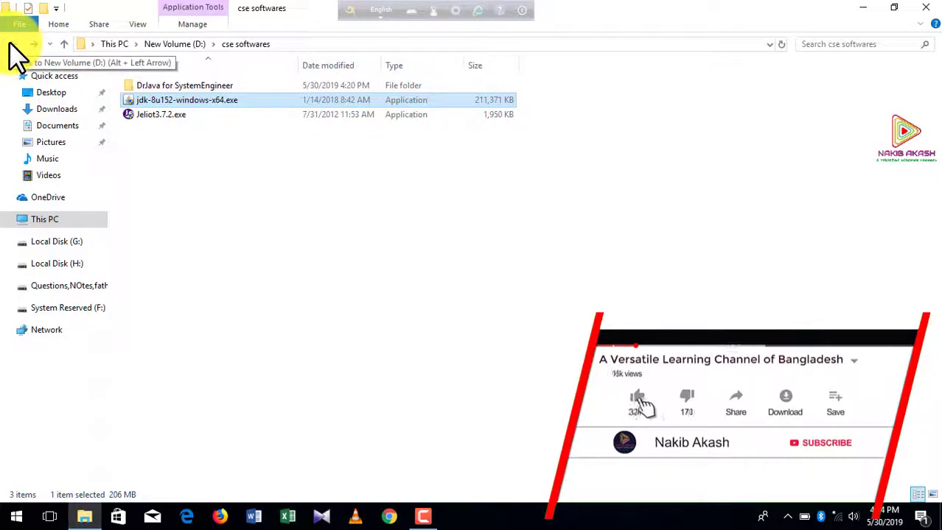
# Step: Copy drjava-beta-20160913-225446.exe from the DrJava for SystemEngineer folder to the desktop
pyautogui.doubleClick(198, 86)
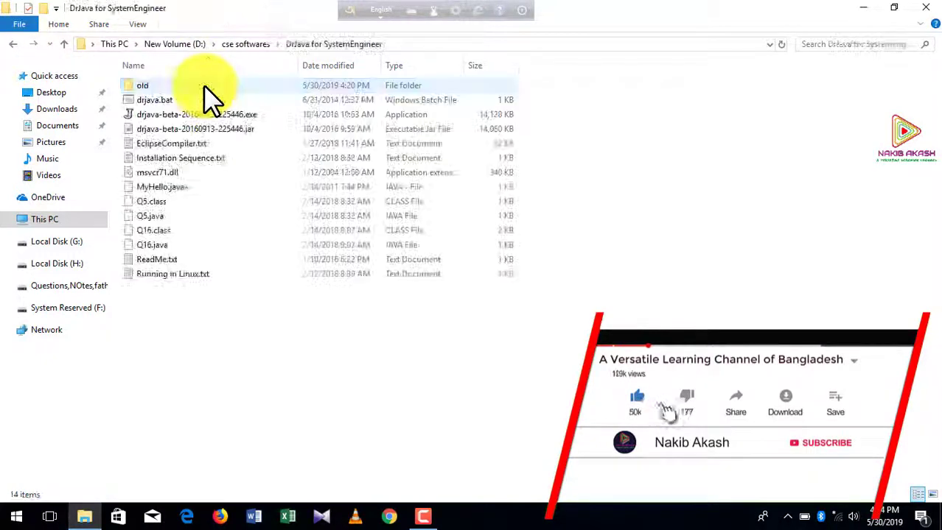
pyautogui.click(190, 119)
pyautogui.rightClick(190, 119)
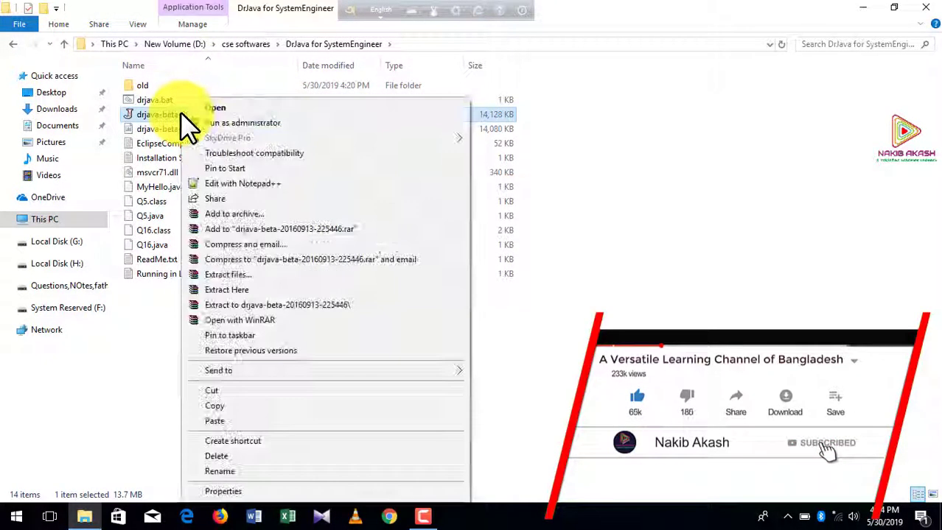
pyautogui.click(229, 403)
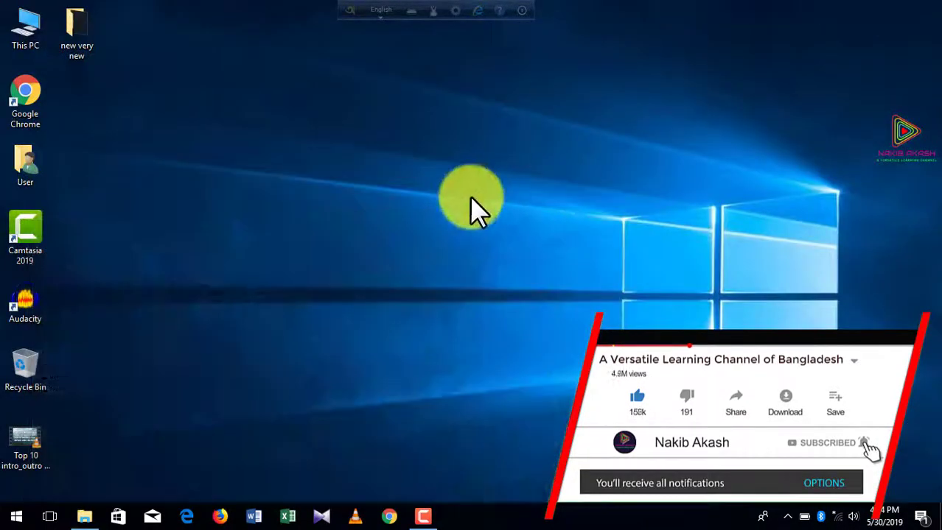
pyautogui.rightClick(469, 196)
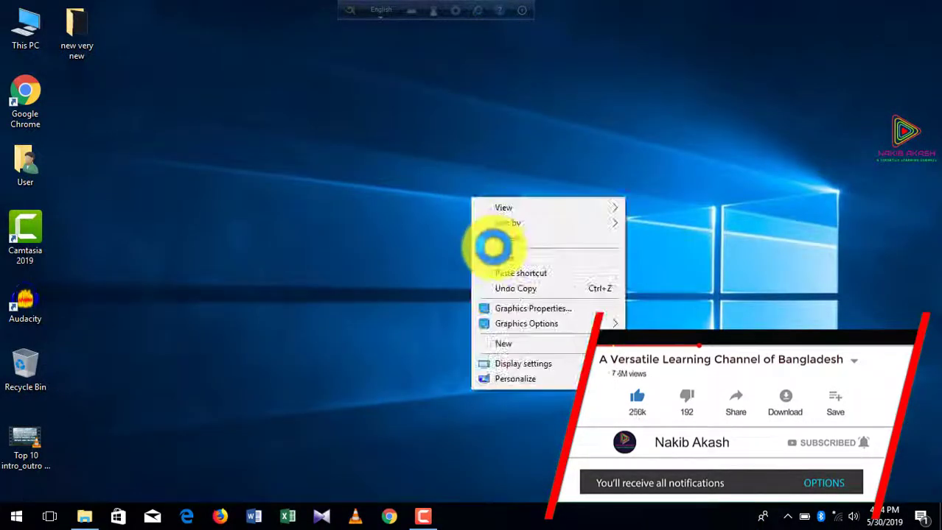
pyautogui.click(494, 258)
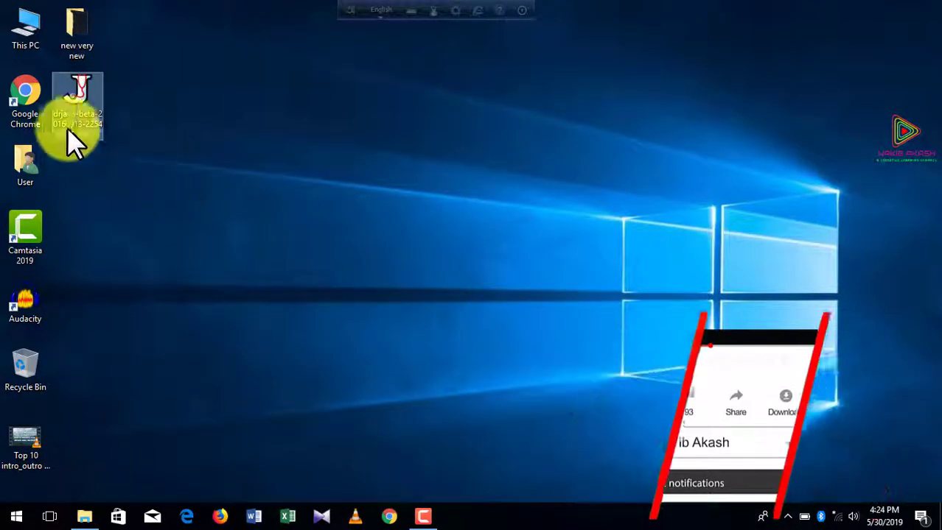
# Step: Launch DrJava from the desktop, accept its file association, and check the selected compiler before quitting
pyautogui.doubleClick(80, 110)
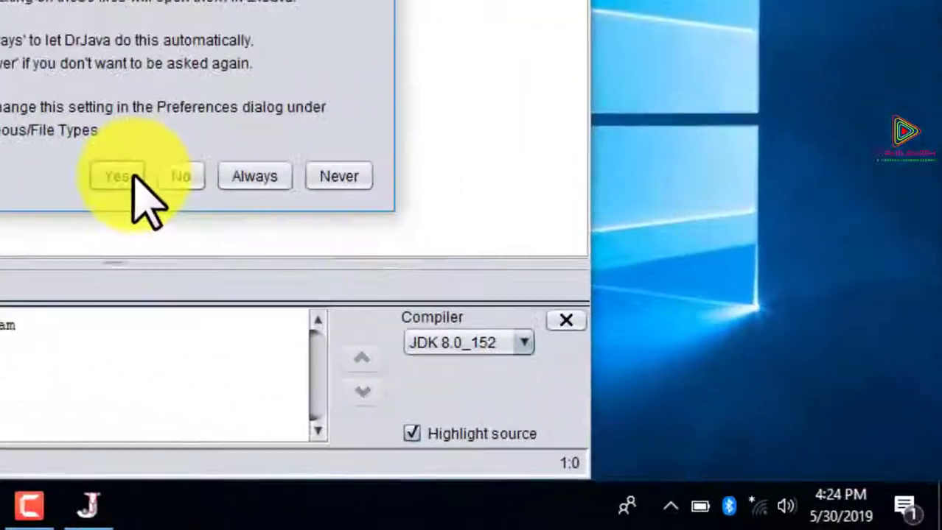
pyautogui.click(472, 329)
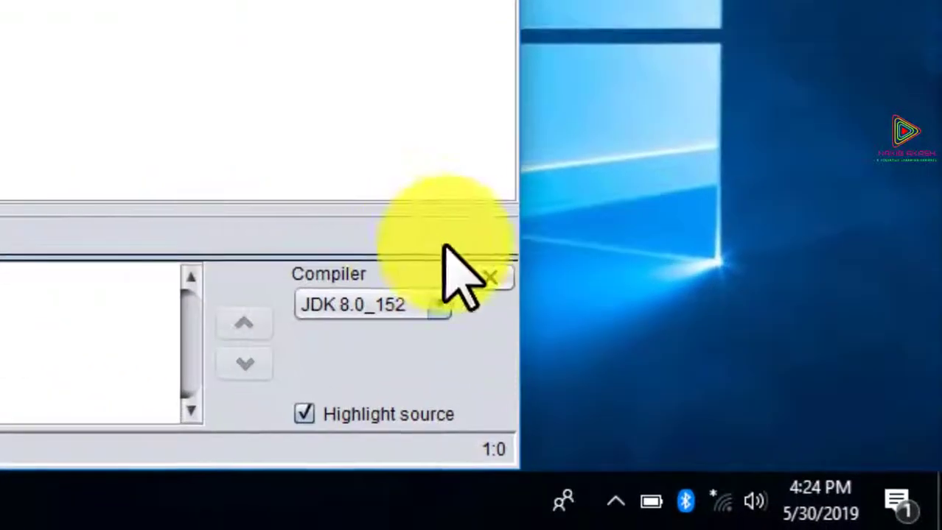
pyautogui.click(424, 304)
pyautogui.click(415, 299)
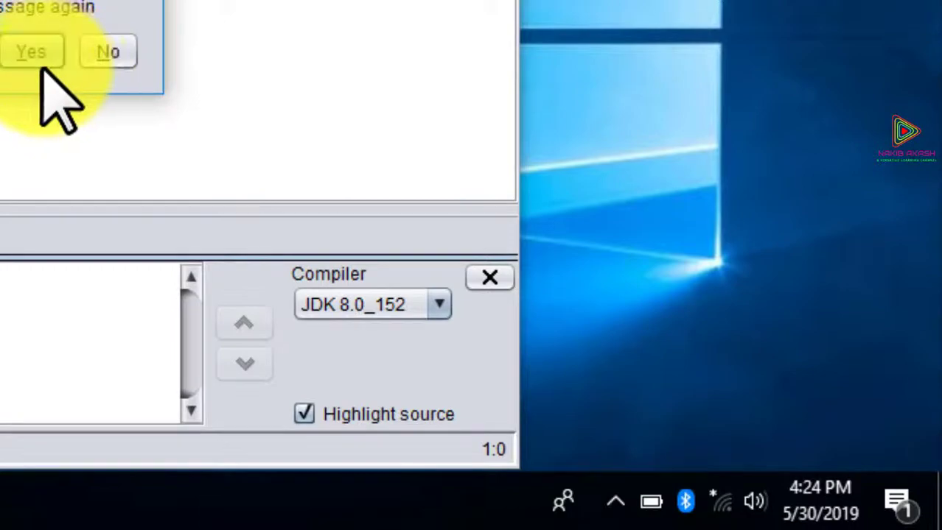
pyautogui.click(38, 62)
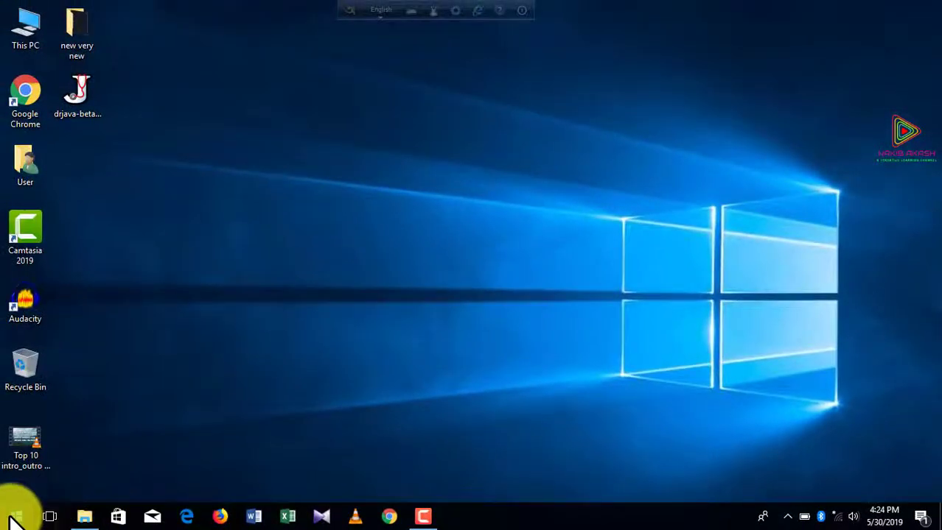
# Step: Run javac in a Command Prompt, review its output from the beginning, and close the window
pyautogui.click(15, 517)
pyautogui.write('com')
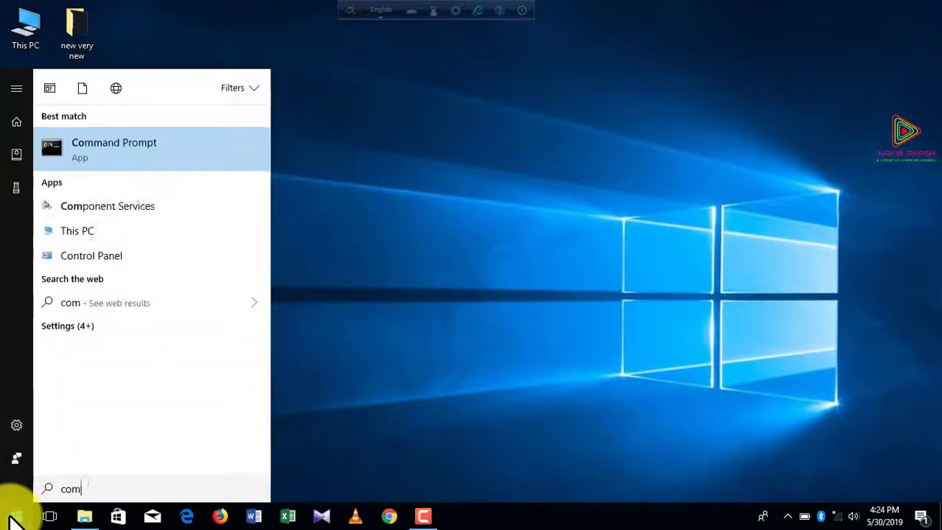
pyautogui.write('m')
pyautogui.press('Return')
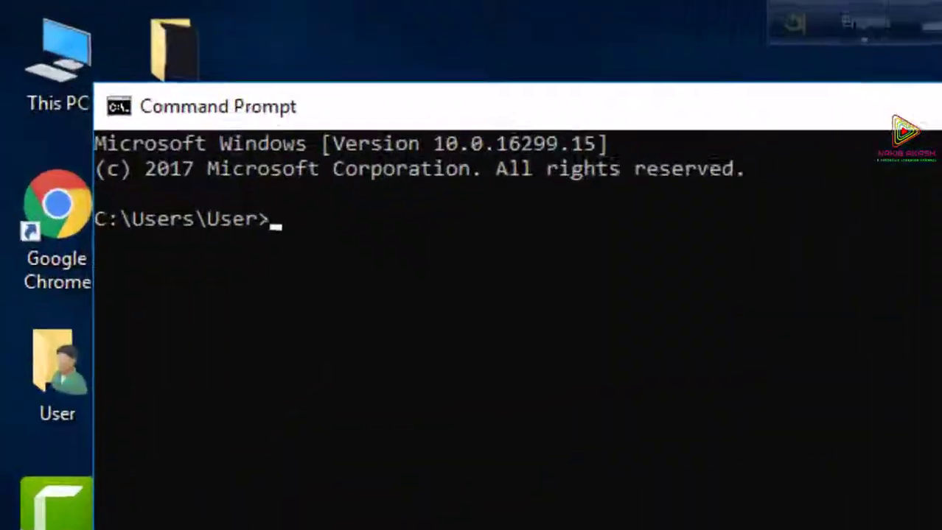
pyautogui.write('java')
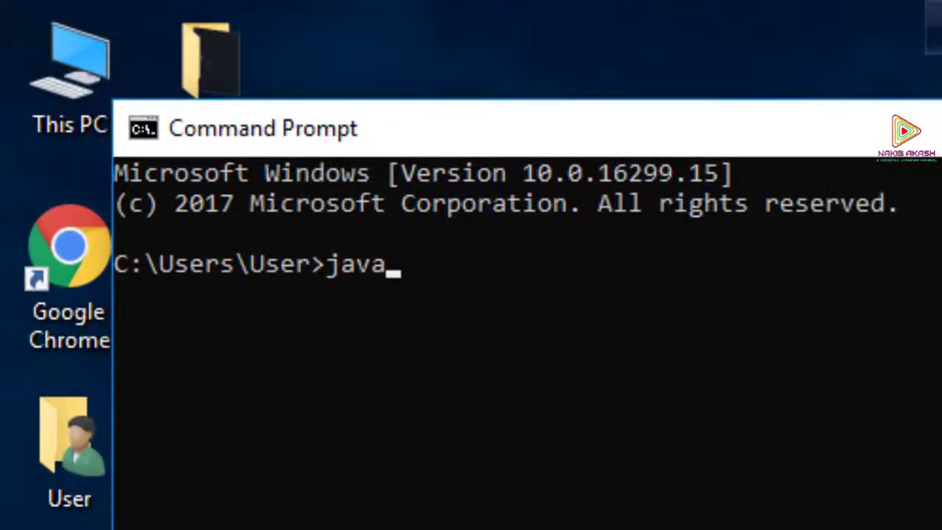
pyautogui.write('c')
pyautogui.press('Return')
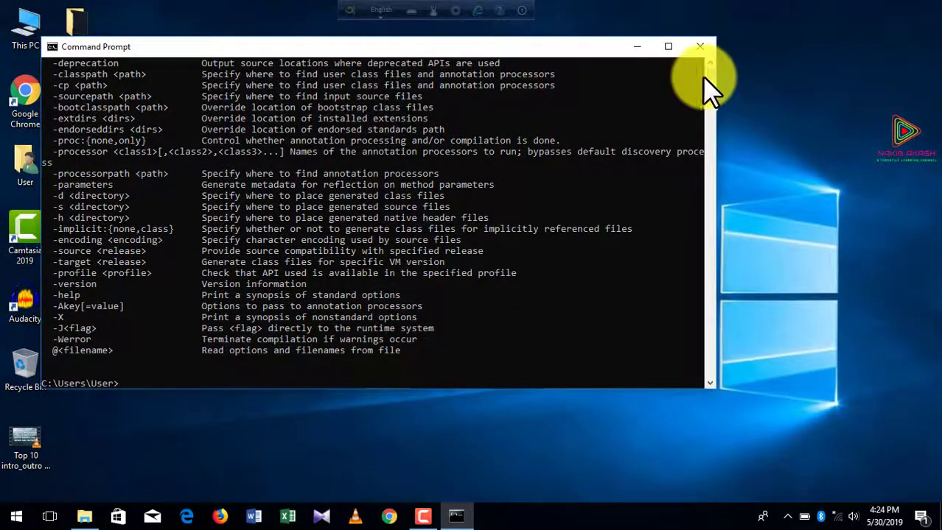
pyautogui.scroll(4, 711, 76)
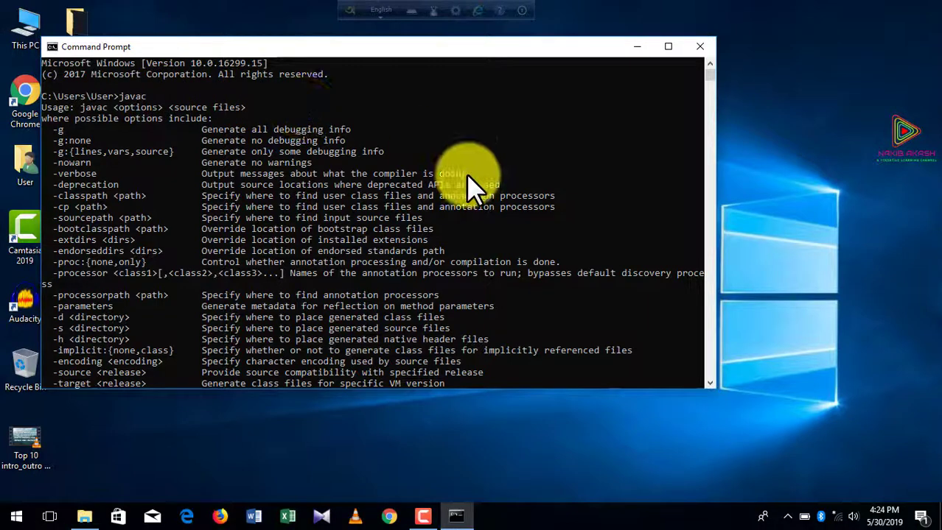
pyautogui.click(706, 50)
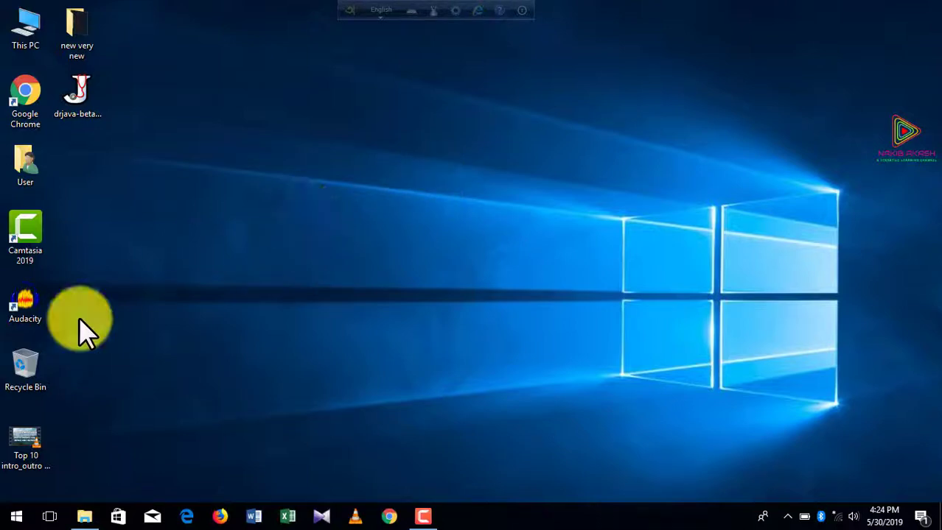
# Step: Open the environment variables for the account, inspect the JAVA_HOME user variable and the Path system variable, and close the dialog
pyautogui.click(16, 517)
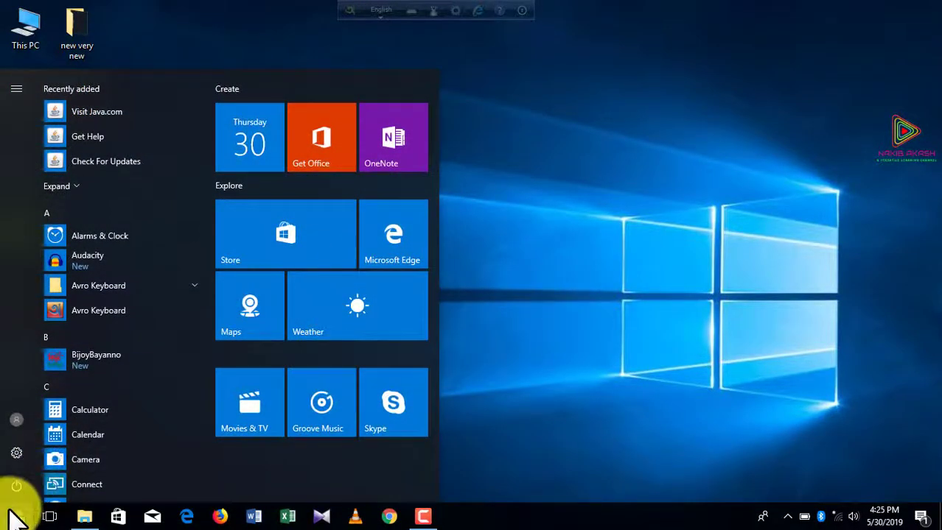
pyautogui.write('envi')
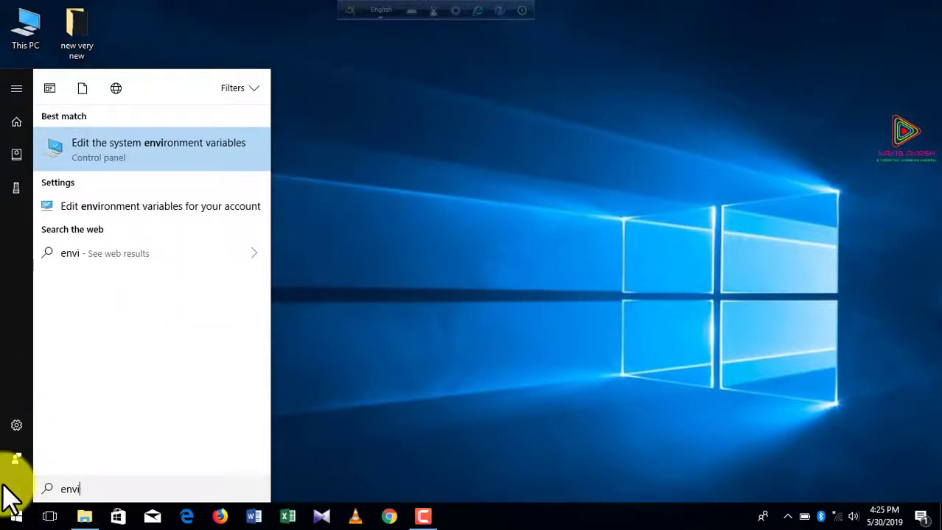
pyautogui.click(195, 214)
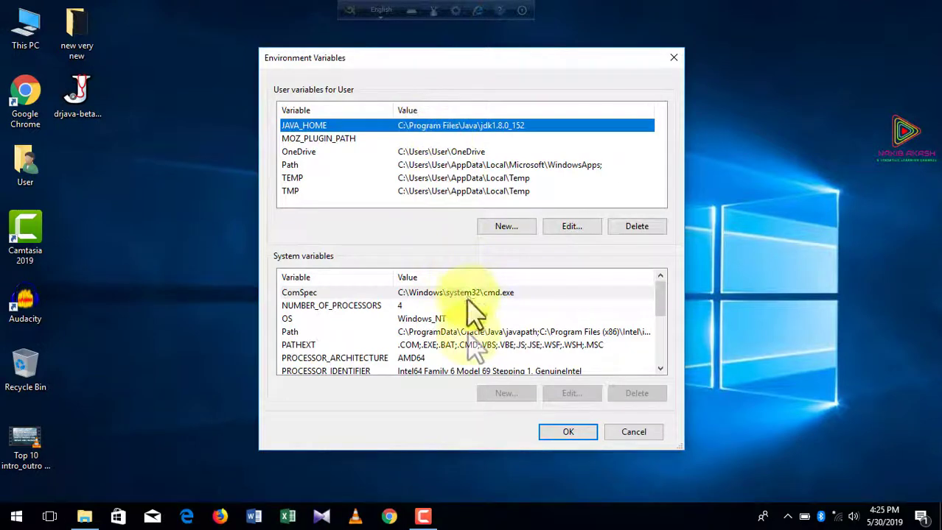
pyautogui.click(466, 331)
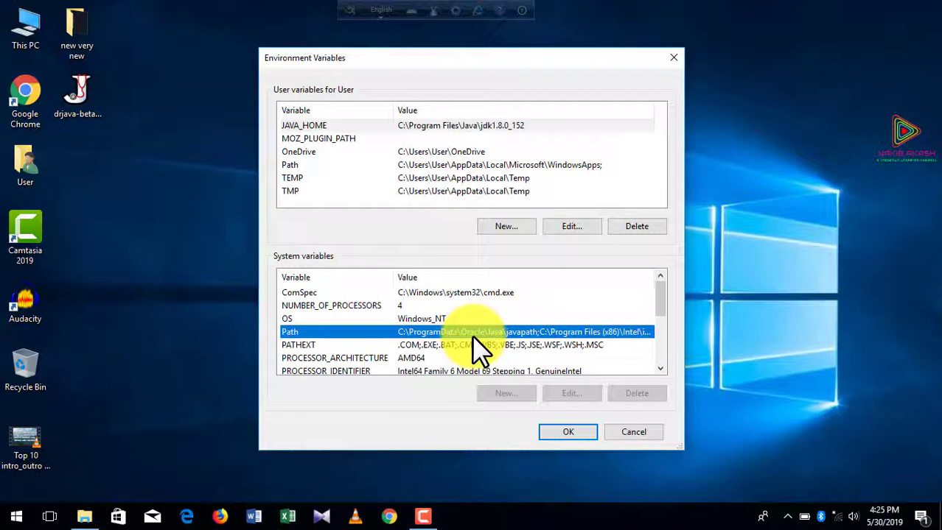
pyautogui.click(514, 125)
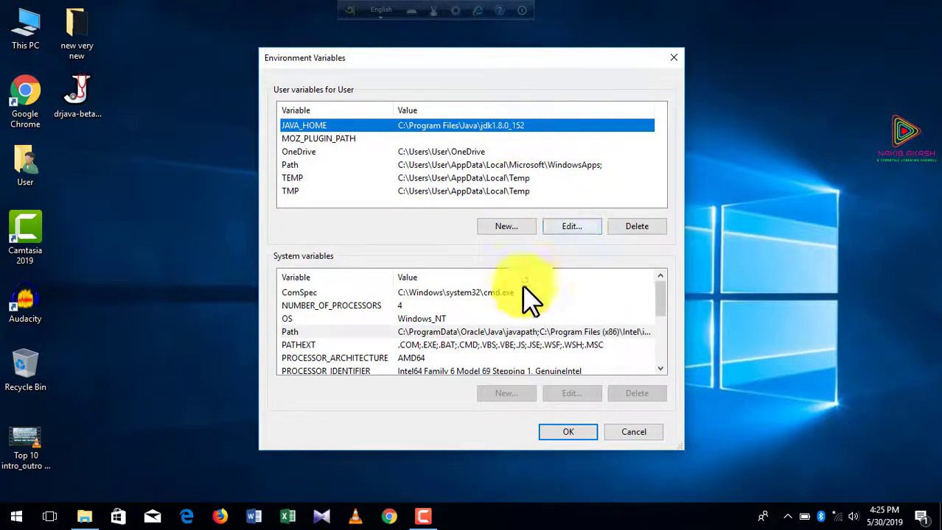
pyautogui.click(503, 333)
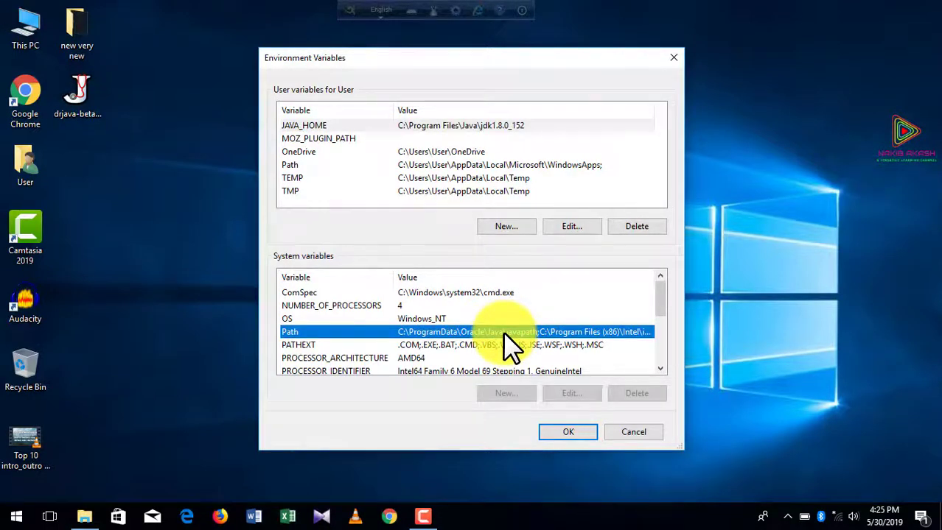
pyautogui.click(582, 434)
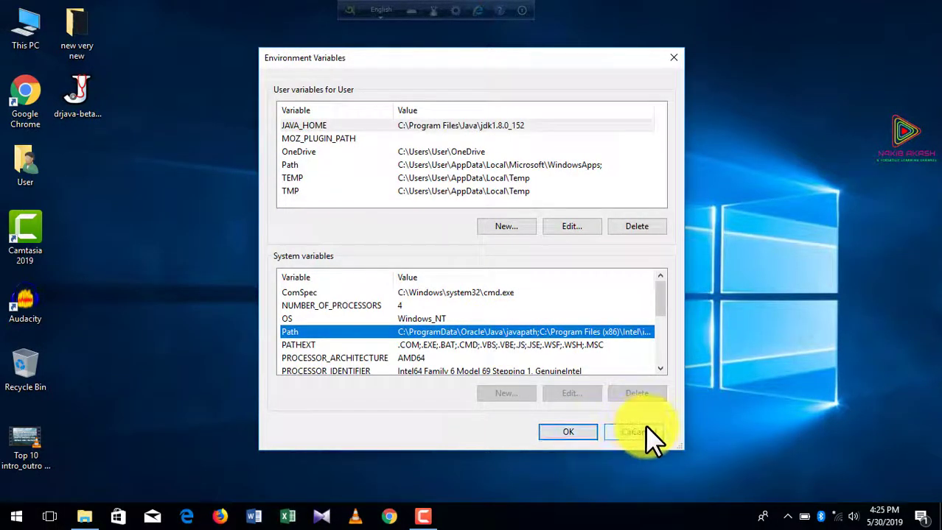
pyautogui.click(577, 434)
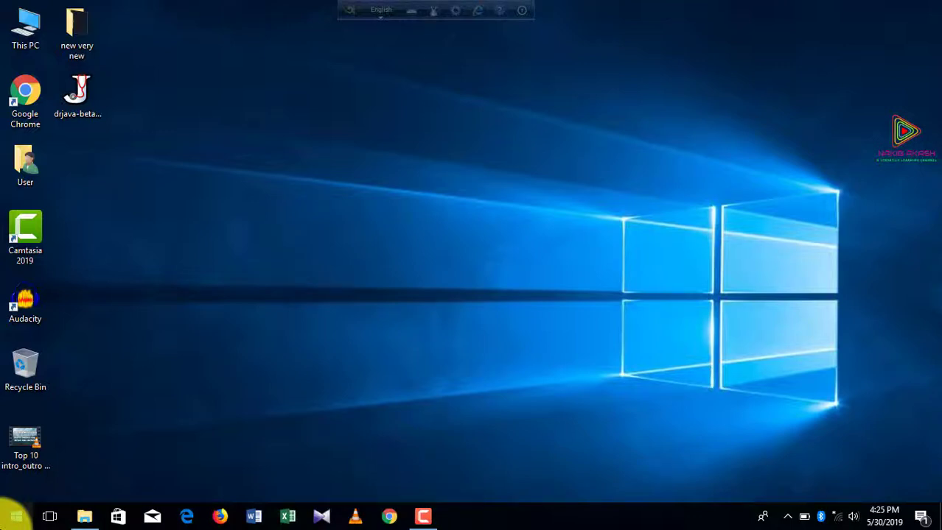
# Step: Open the Environment Variables dialog through the computer's properties and advanced system settings
pyautogui.rightClick(8, 33)
pyautogui.click(66, 181)
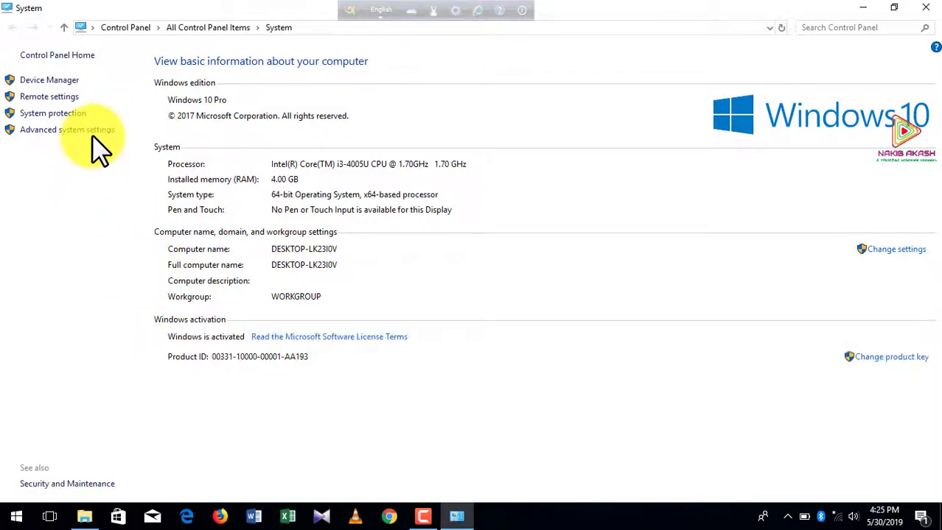
pyautogui.click(90, 133)
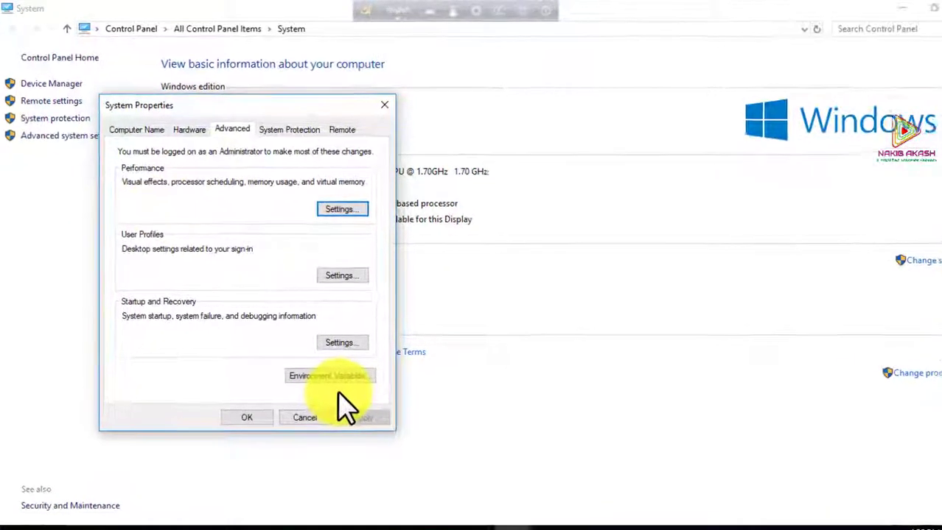
pyautogui.click(375, 430)
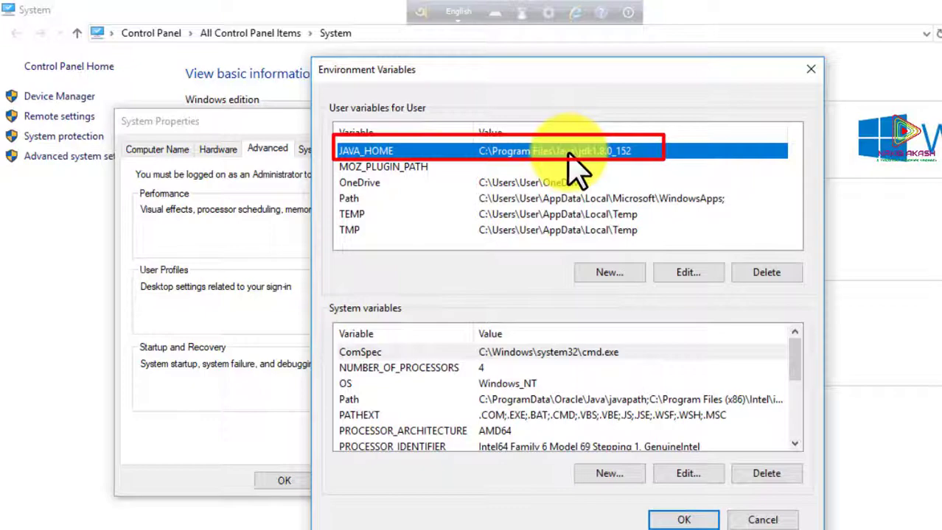
# Step: Open the JAVA_HOME user variable for editing, check its name and value, and confirm the dialog
pyautogui.click(690, 272)
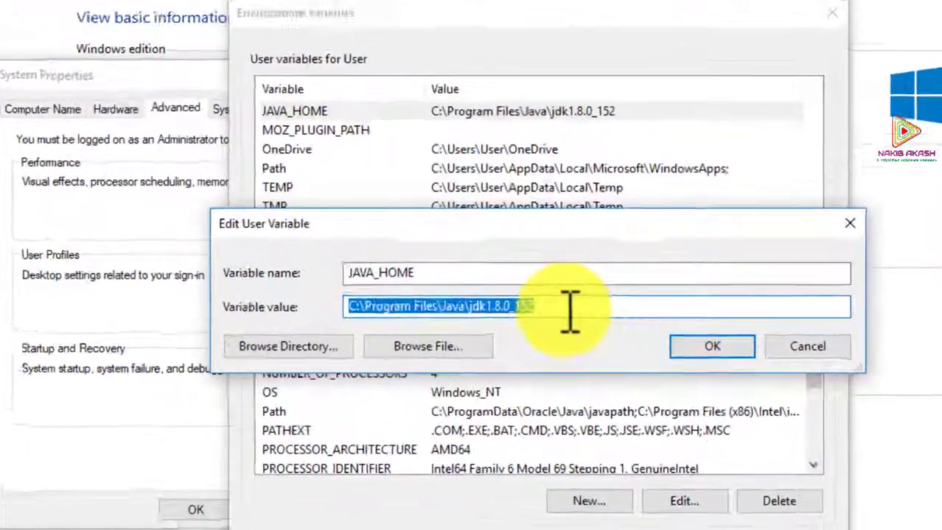
pyautogui.click(571, 310)
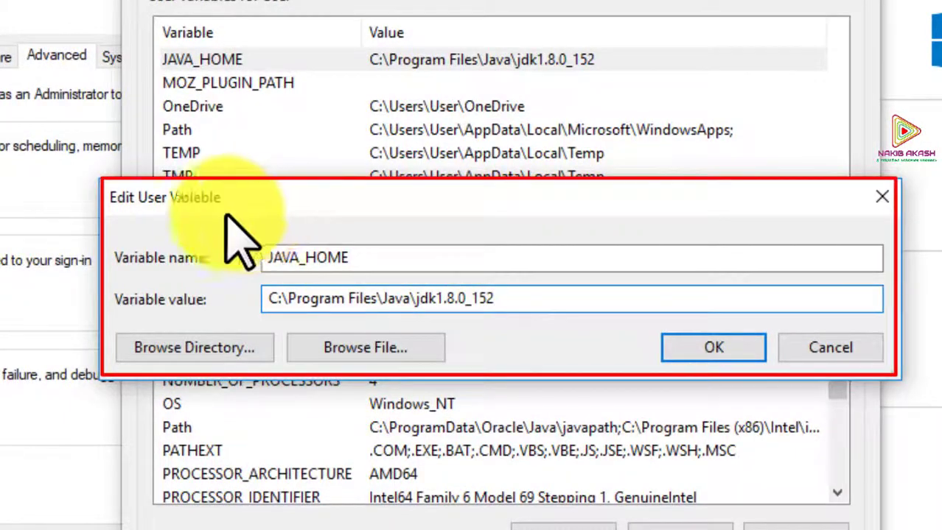
pyautogui.click(273, 257)
pyautogui.doubleClick(316, 257)
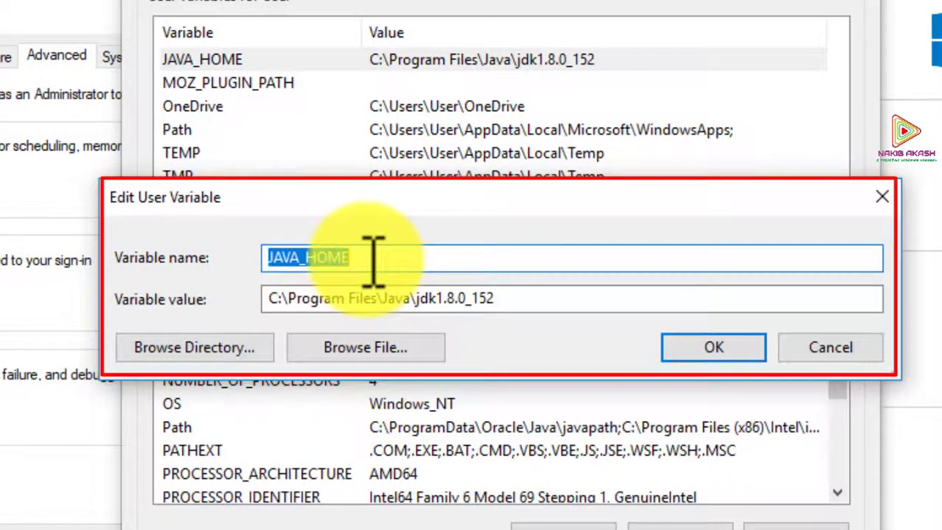
pyautogui.moveTo(516, 298); pyautogui.dragTo(248, 296)
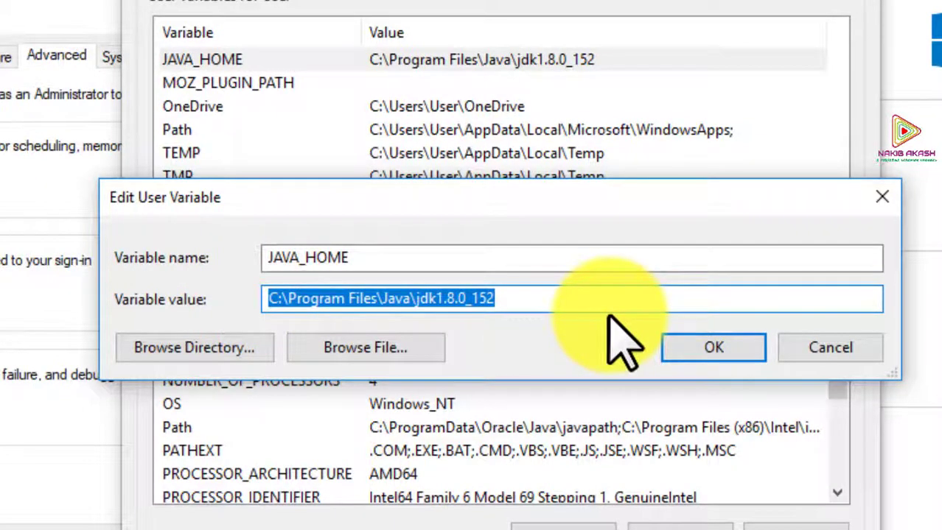
pyautogui.click(709, 346)
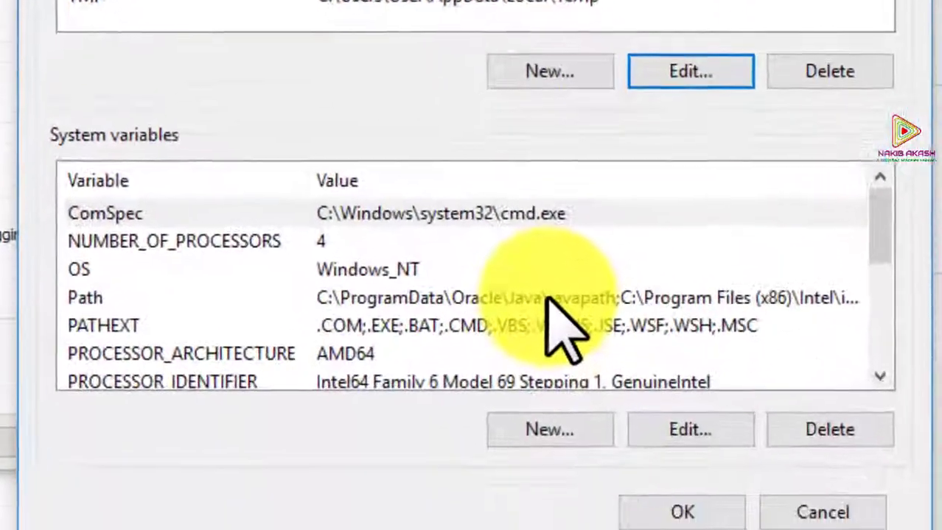
# Step: Open the Path system variable for editing, check its jdk1.8.0_152\bin and jre1.8.0_152\bin entries, and confirm the dialog
pyautogui.click(547, 298)
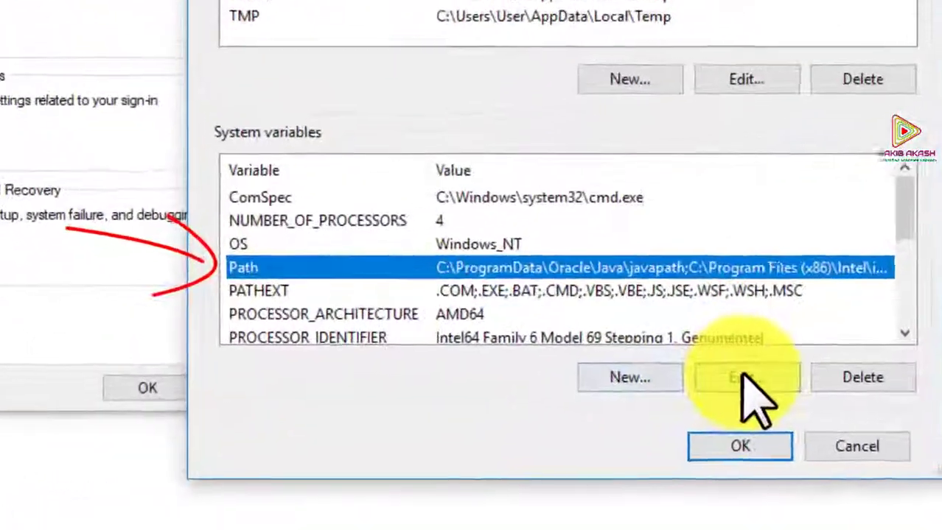
pyautogui.click(690, 429)
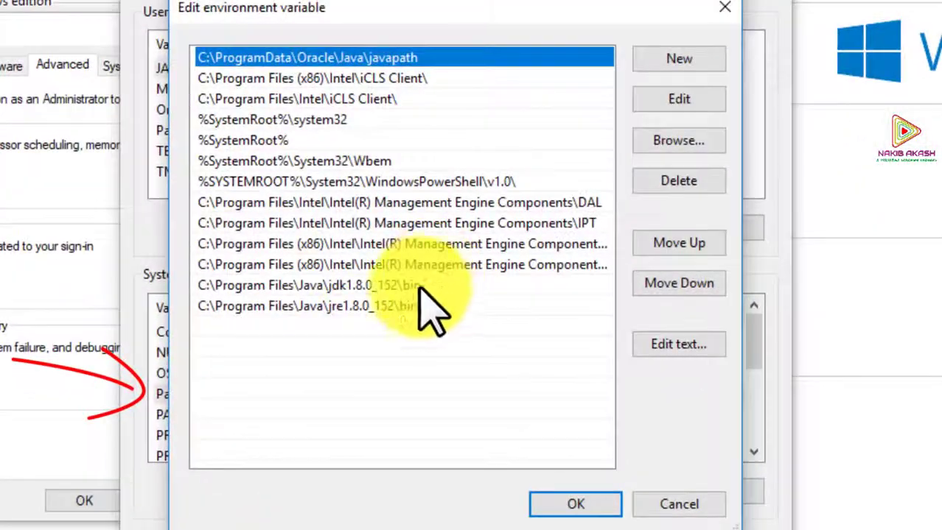
pyautogui.click(531, 165)
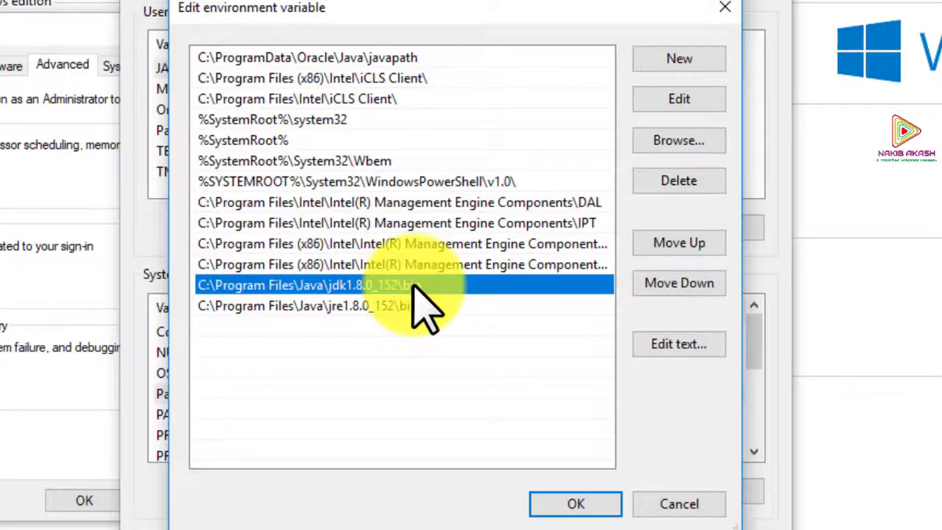
pyautogui.click(413, 306)
pyautogui.click(414, 286)
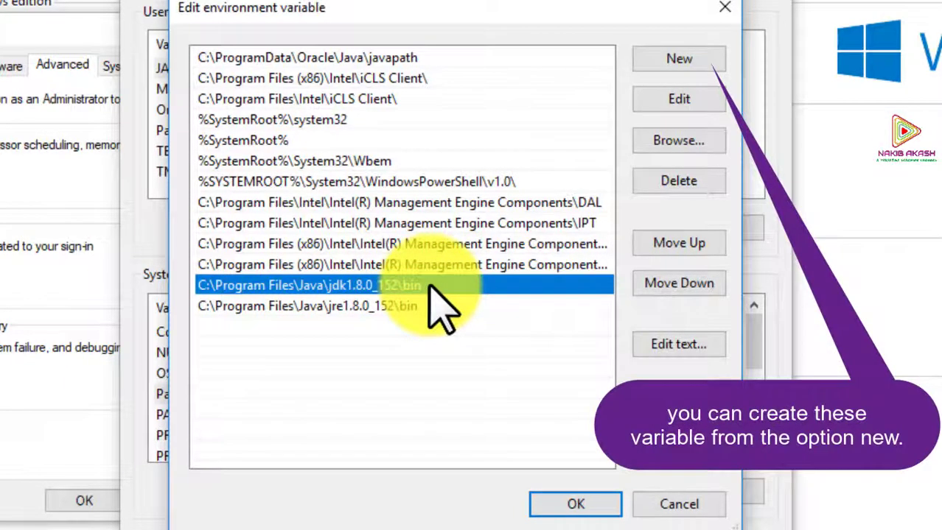
pyautogui.click(440, 308)
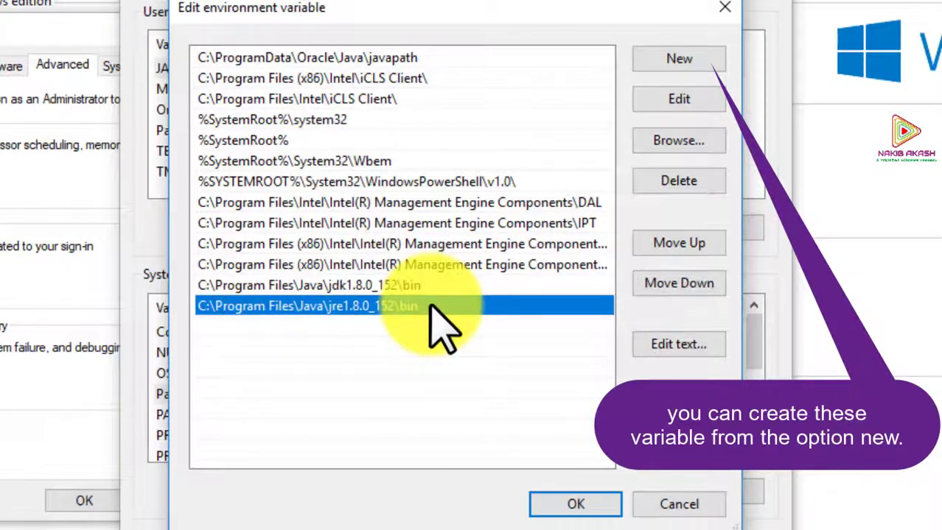
pyautogui.click(439, 289)
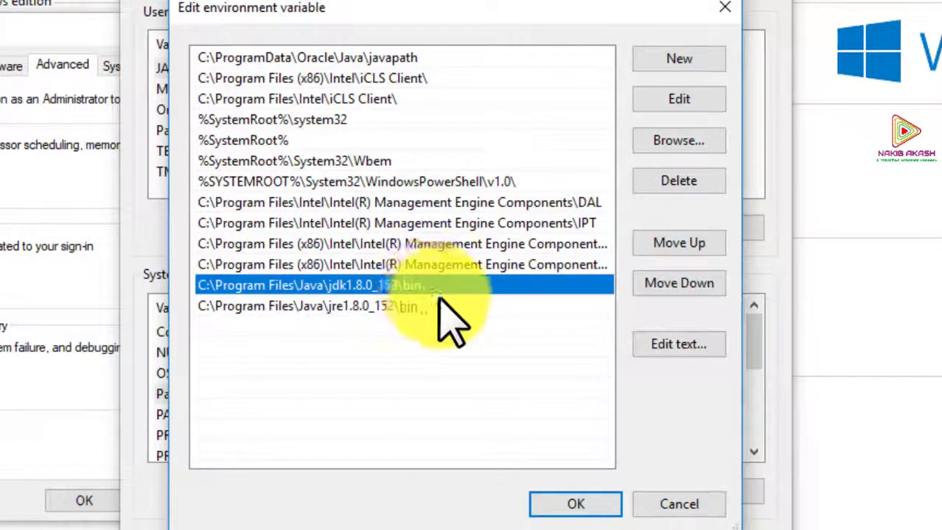
pyautogui.click(440, 306)
pyautogui.click(576, 505)
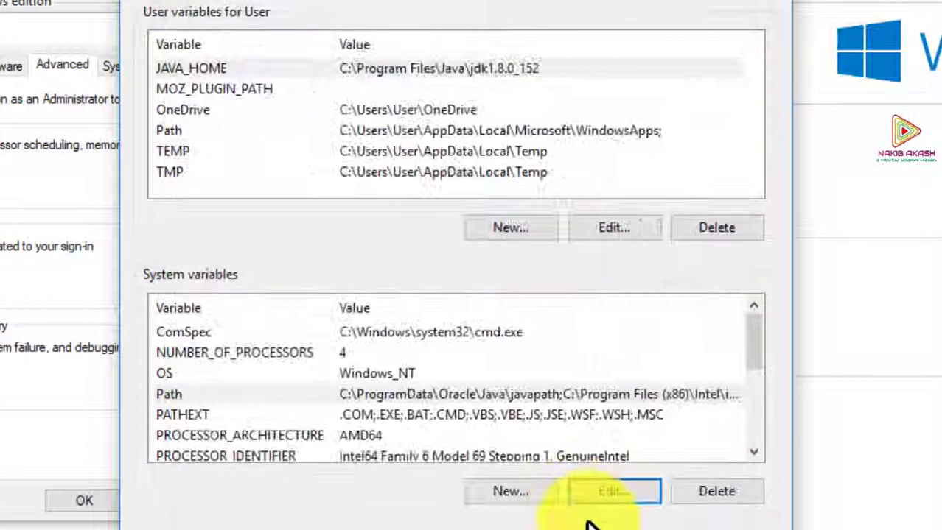
# Step: Confirm the Environment Variables dialog and close the System Properties and System windows to return to the desktop
pyautogui.click(593, 525)
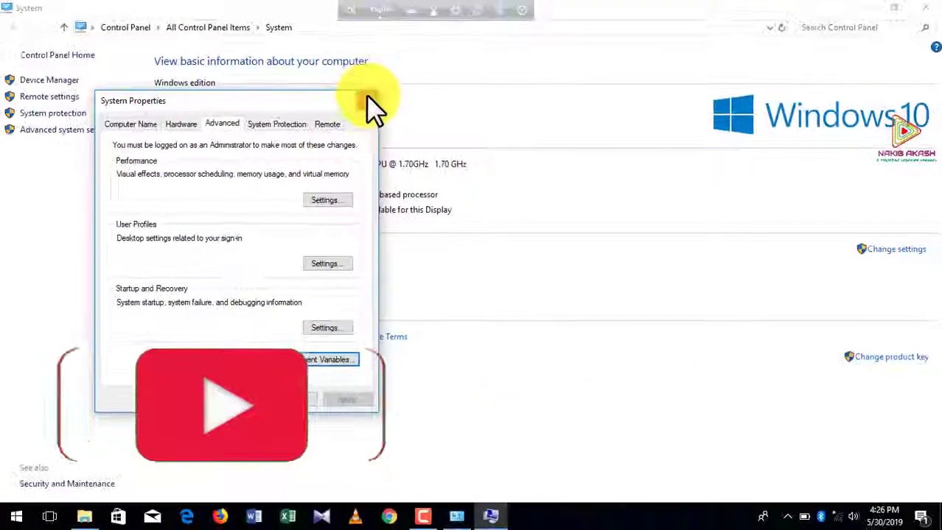
pyautogui.click(301, 19)
pyautogui.click(925, 6)
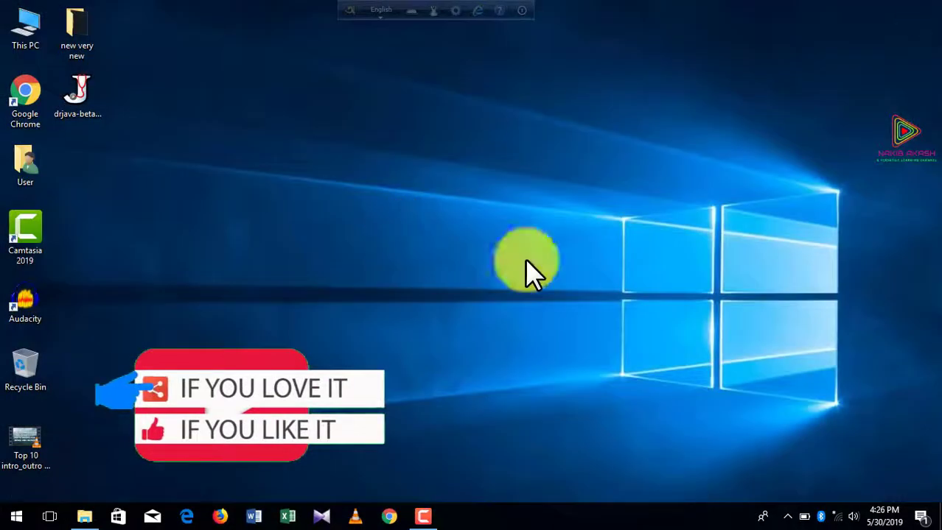